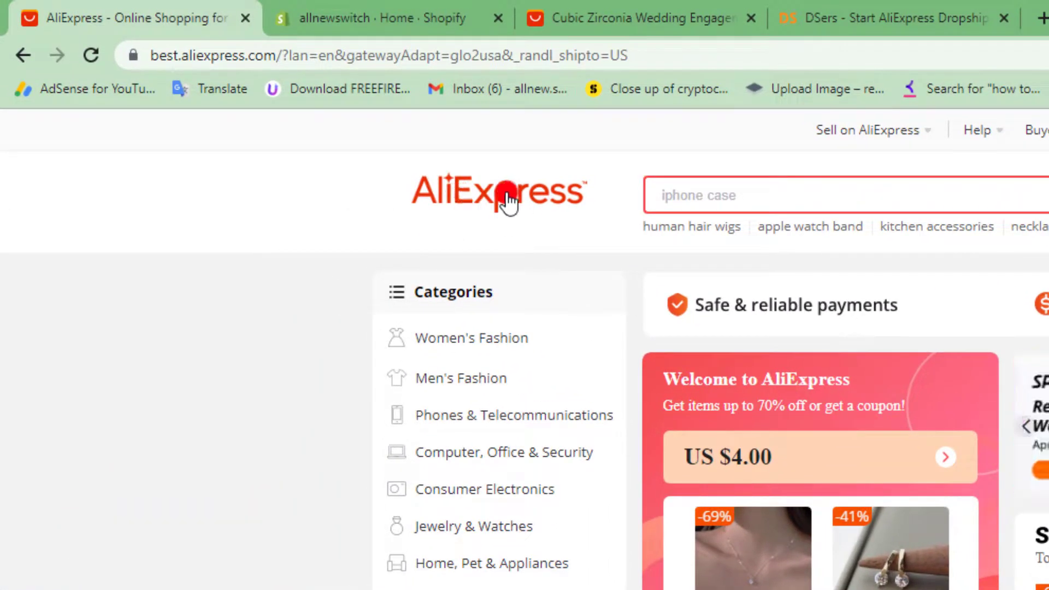
- Look over the product offers on the AliExpress homepage and the Shopify store's admin home page
scroll(711, 350, "down", 10)
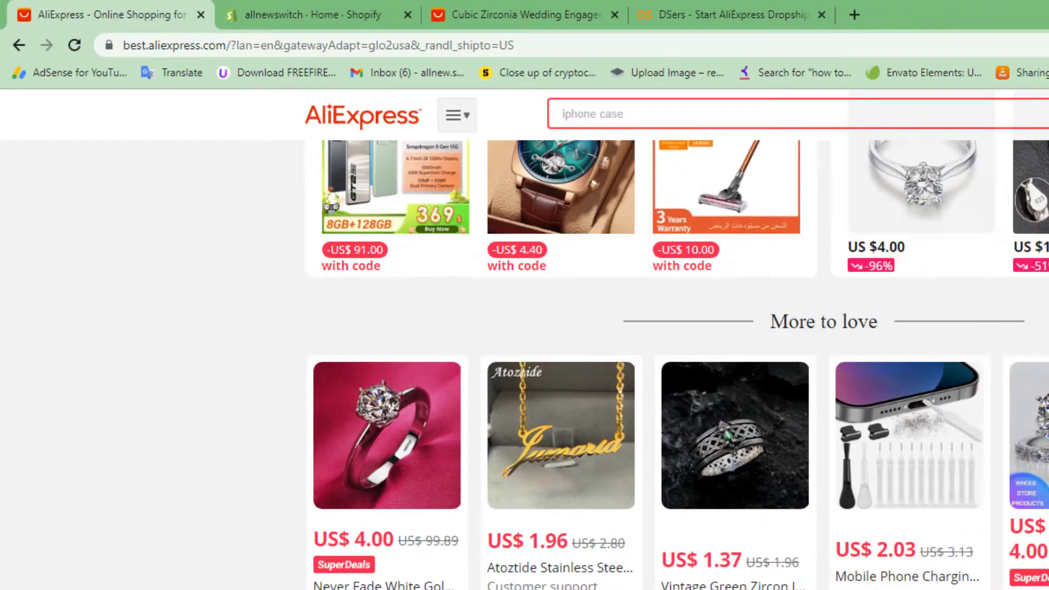
scroll(710, 350, "up", 10)
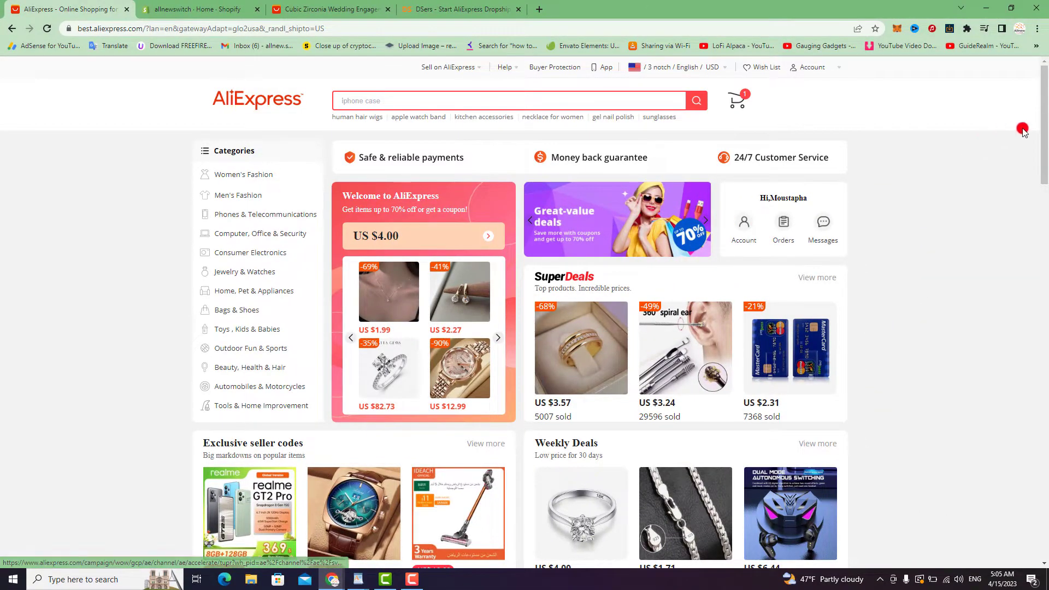
left_click_drag(1045, 126, 1046, 281)
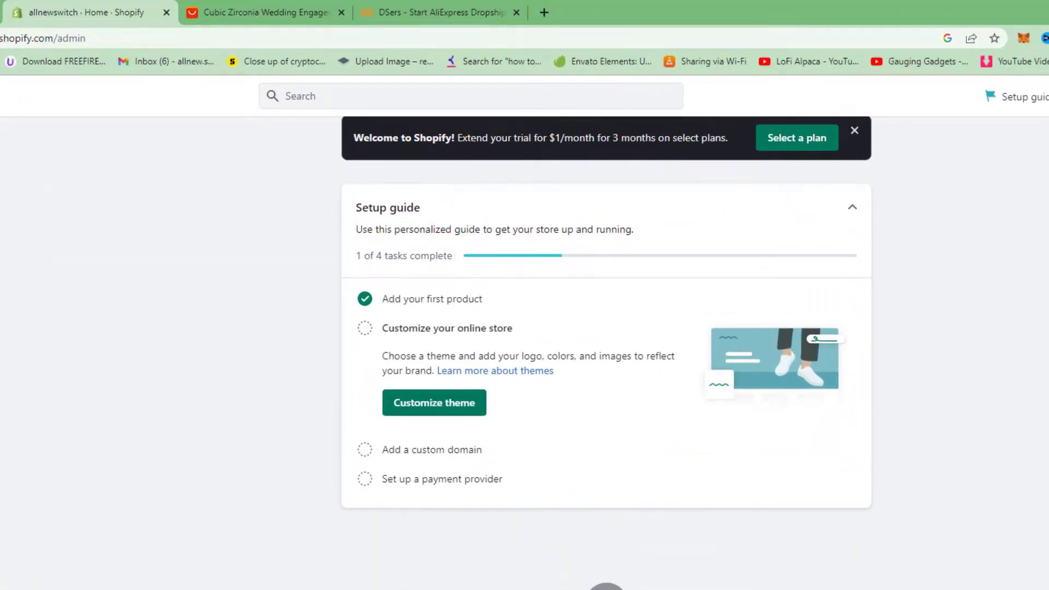
left_click(82, 6)
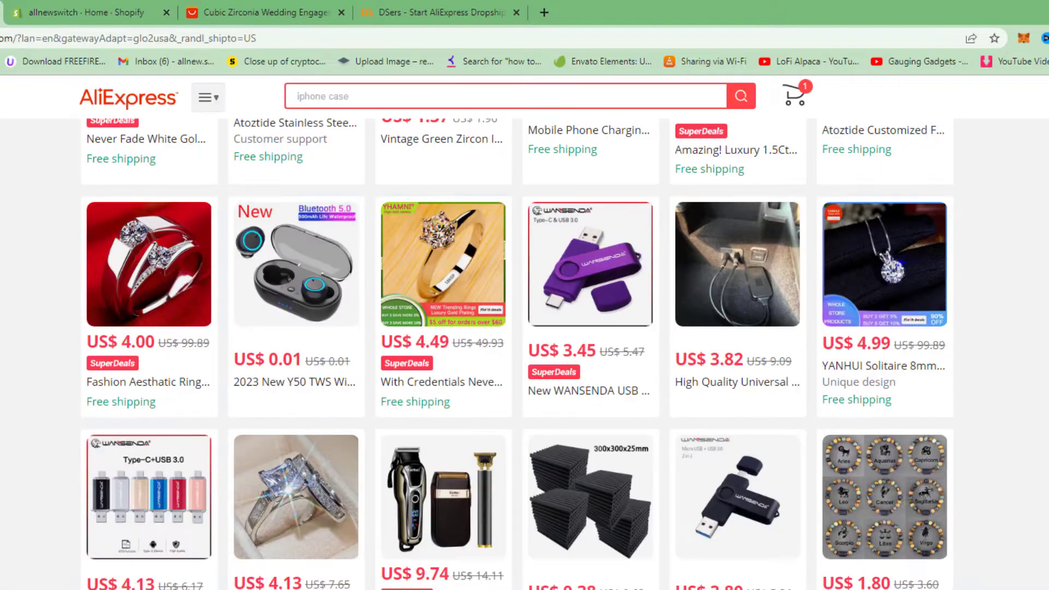
left_click(93, 8)
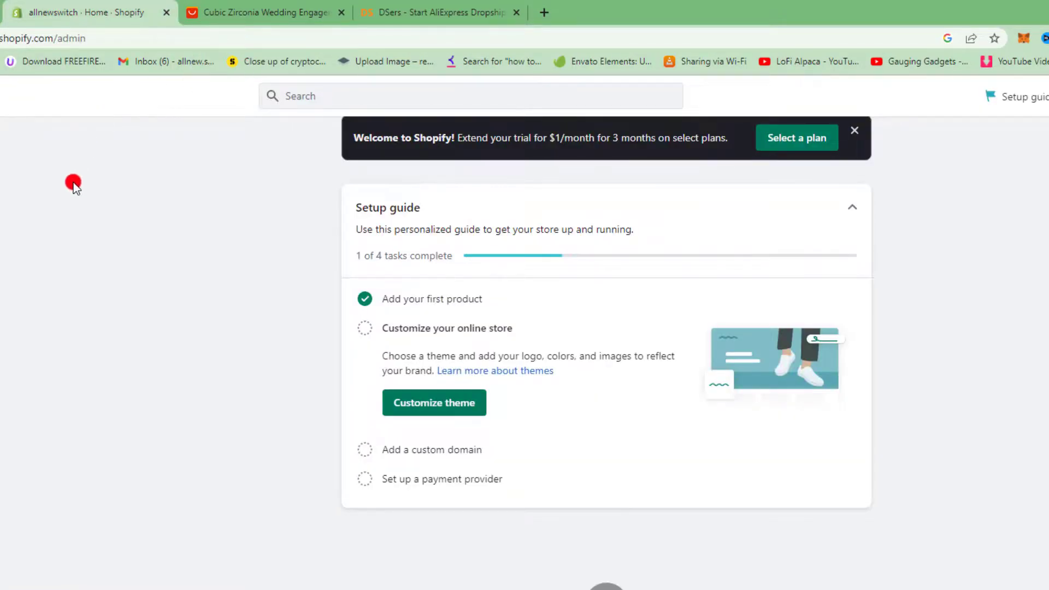
left_click(409, 9)
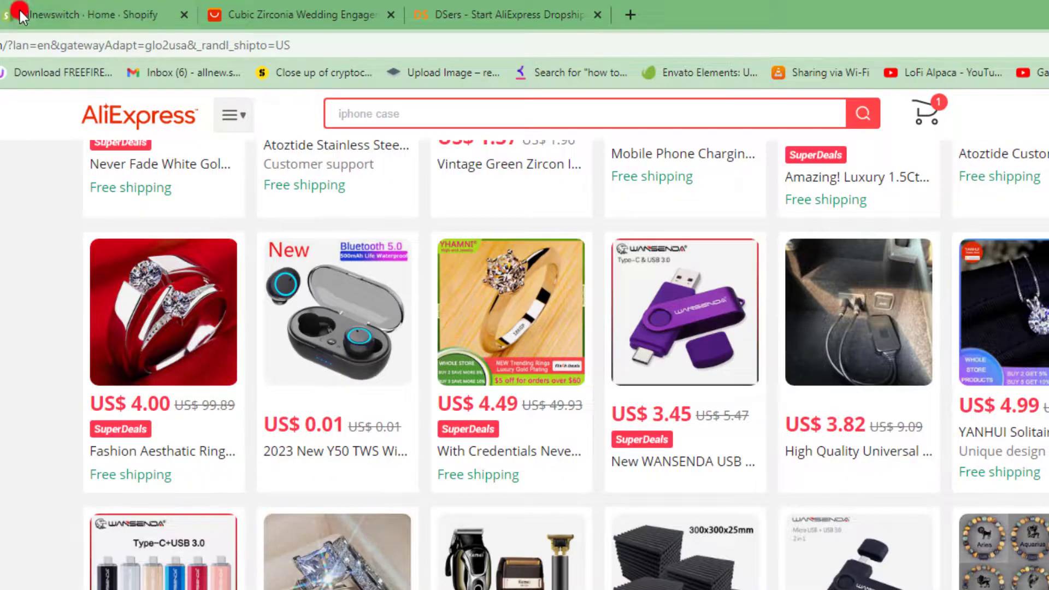
left_click(51, 13)
- Switch to the DSers site and log in to the DSers account
left_click(505, 9)
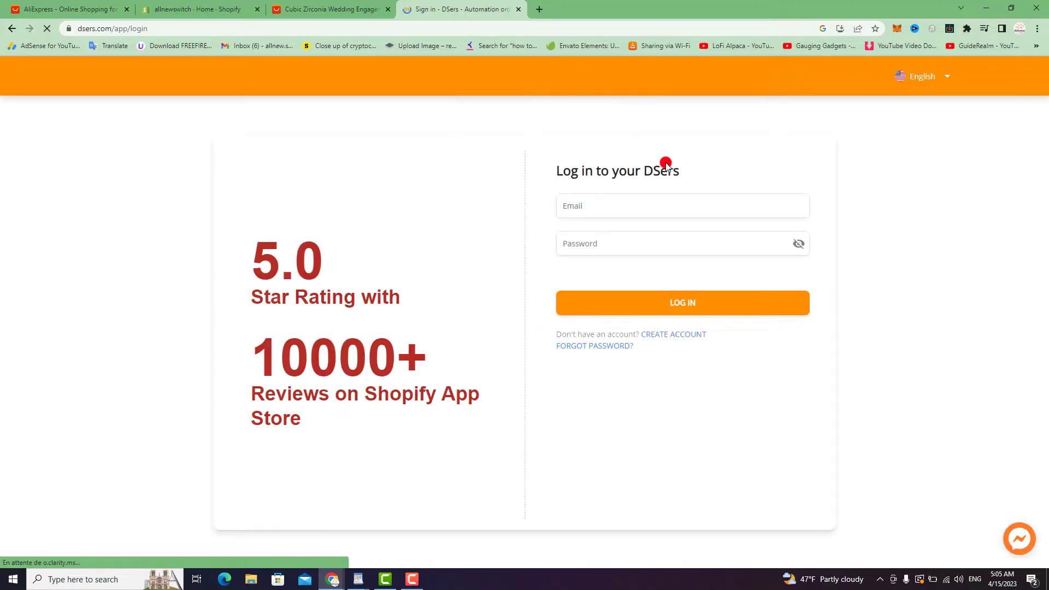
left_click(644, 309)
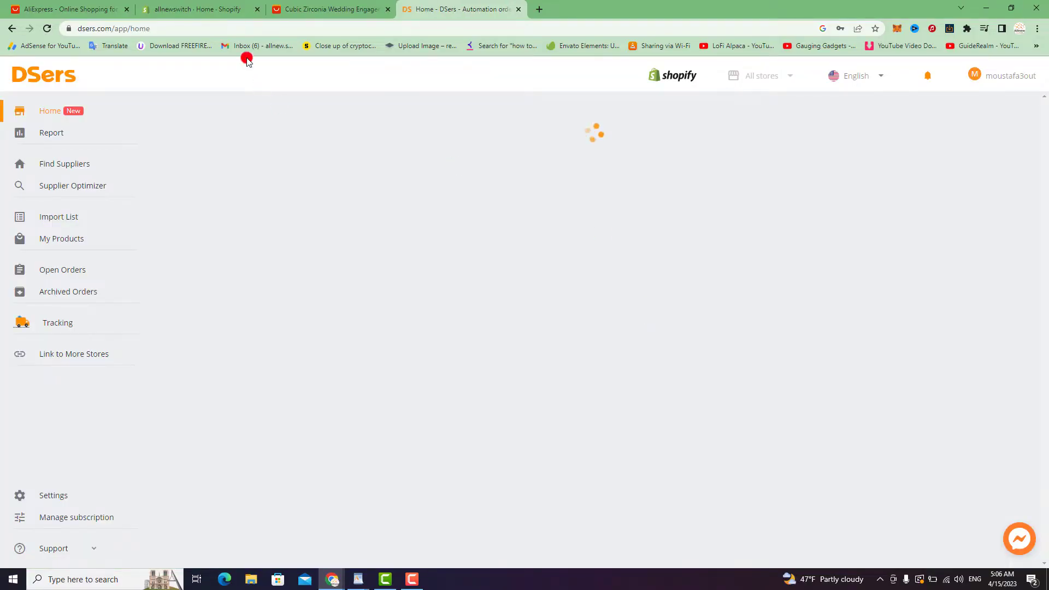
left_click(224, 13)
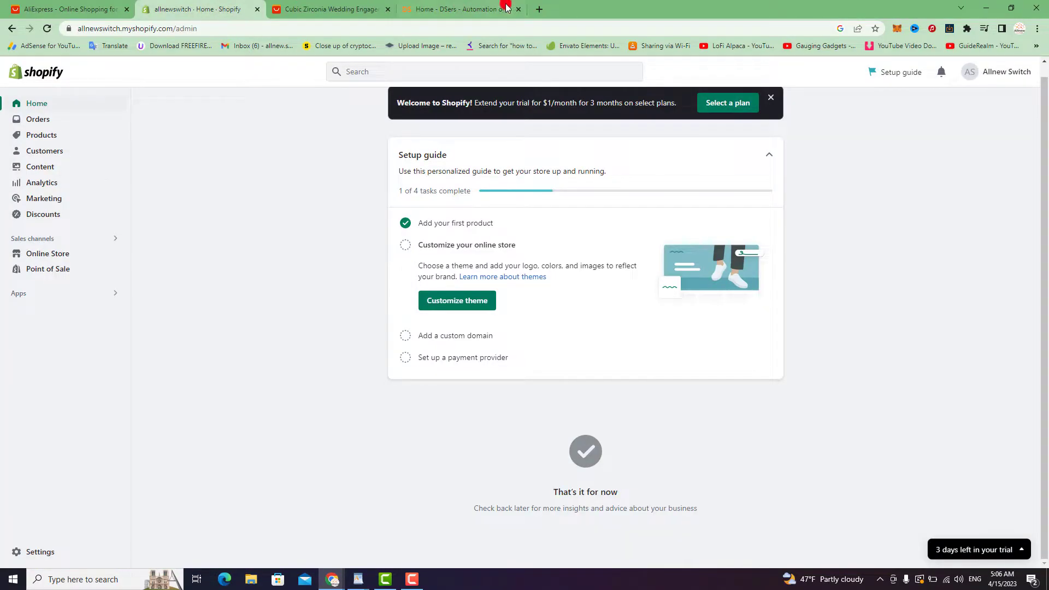
left_click(487, 6)
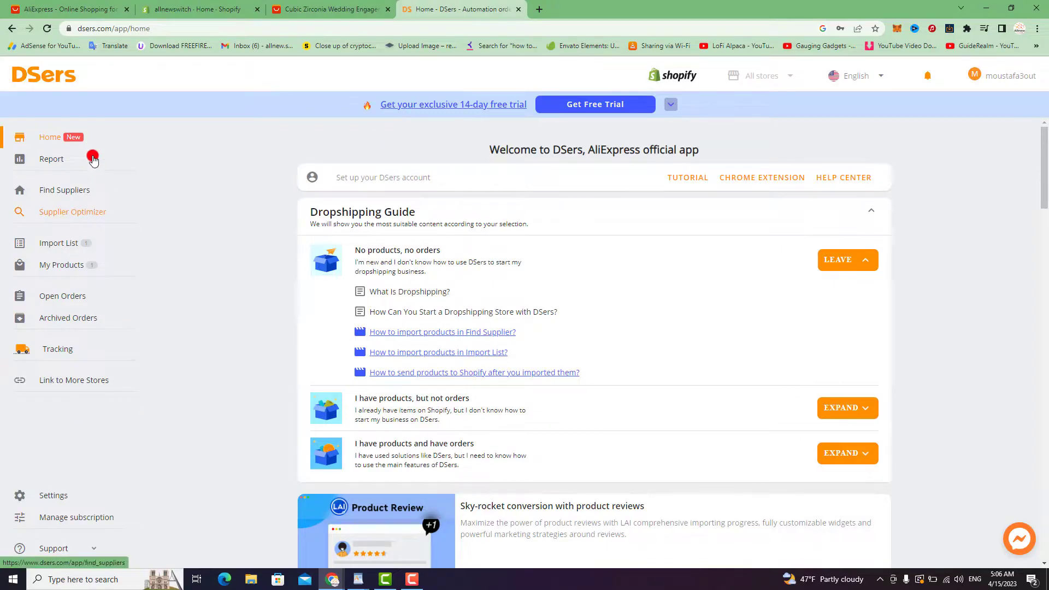
- Launch DSers-AliExpress Dropshipping from the Shopify store's installed apps
left_click(256, 16)
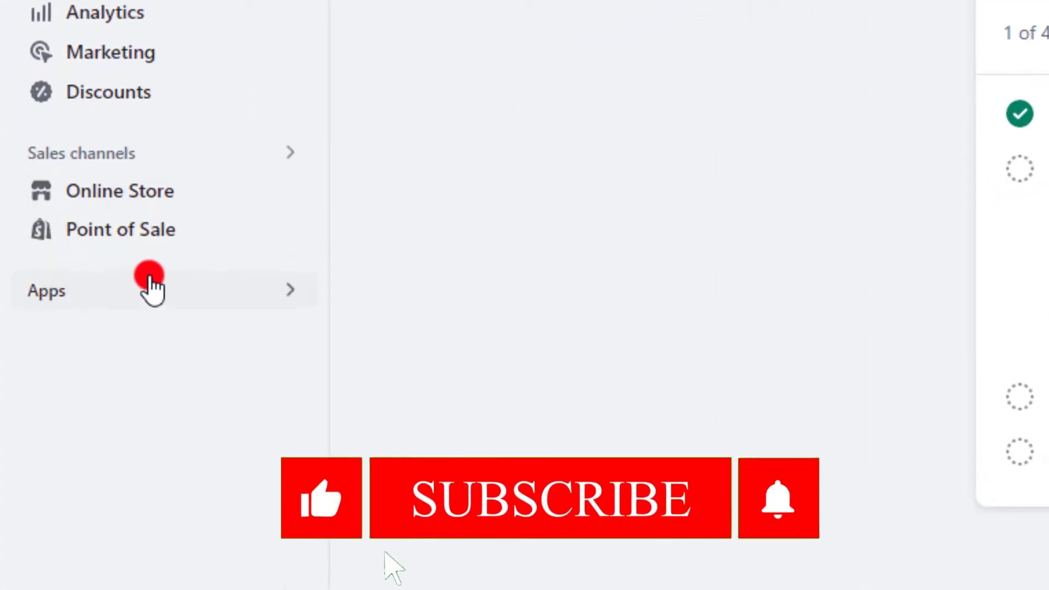
left_click(110, 300)
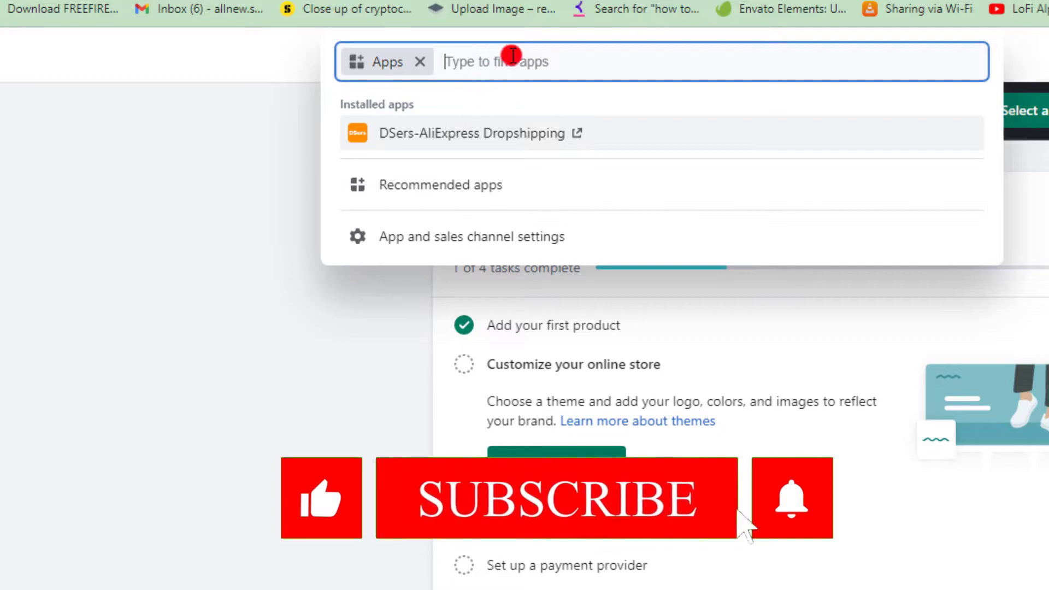
left_click(411, 134)
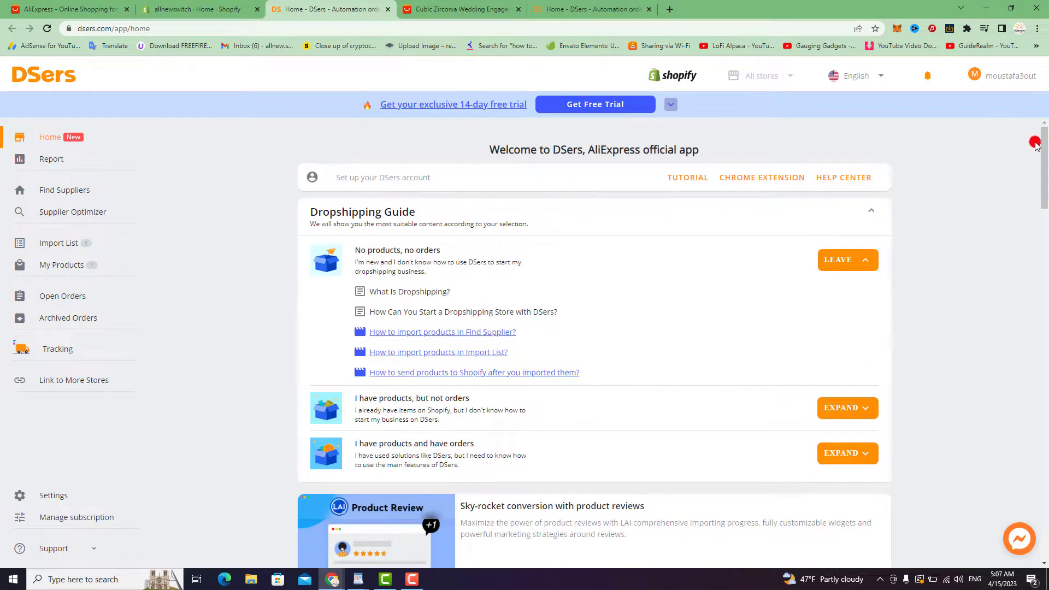
left_click(191, 4)
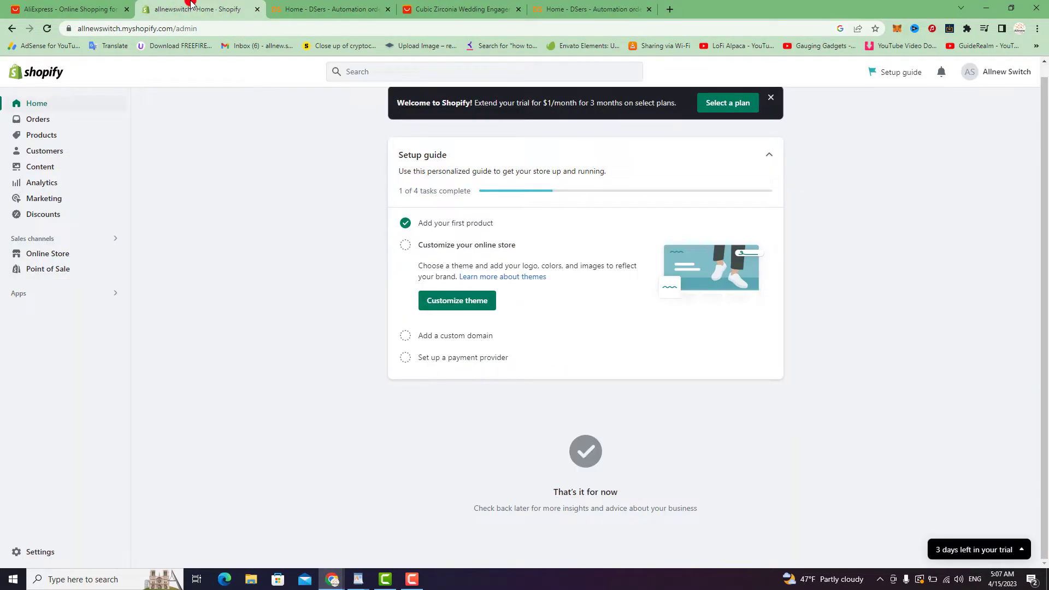
left_click(314, 3)
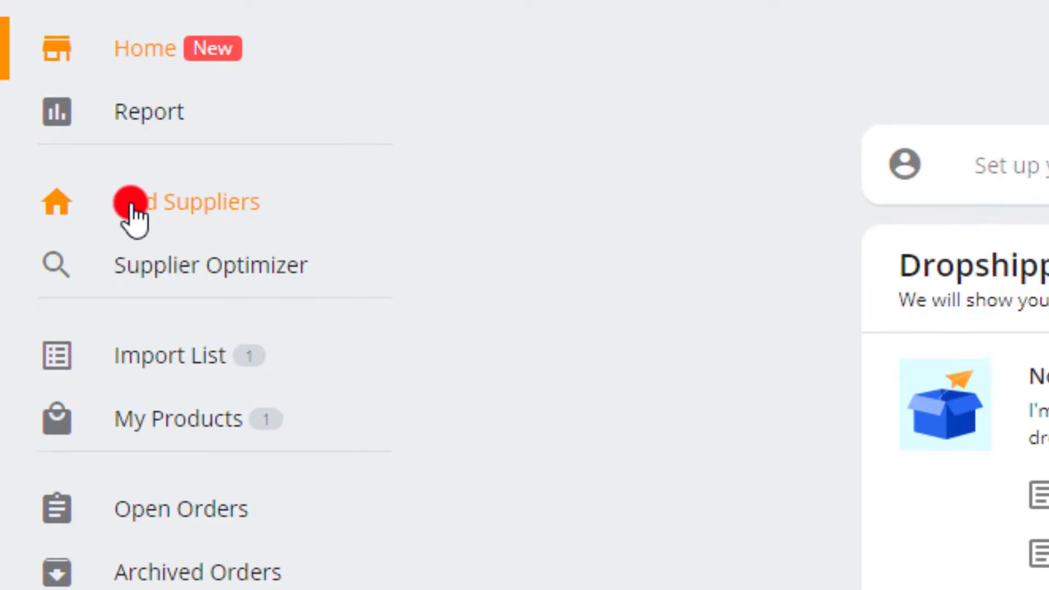
- Browse the DSers supplier catalogue and open the AliExpress page of the LOOGDEEL fitness knee support
left_click(130, 203)
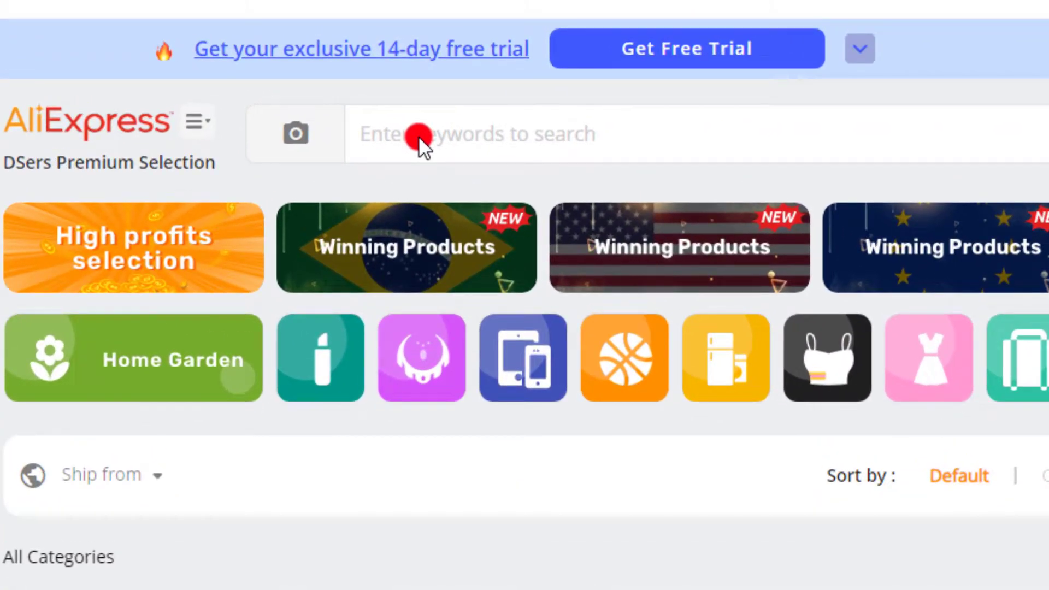
left_click(418, 136)
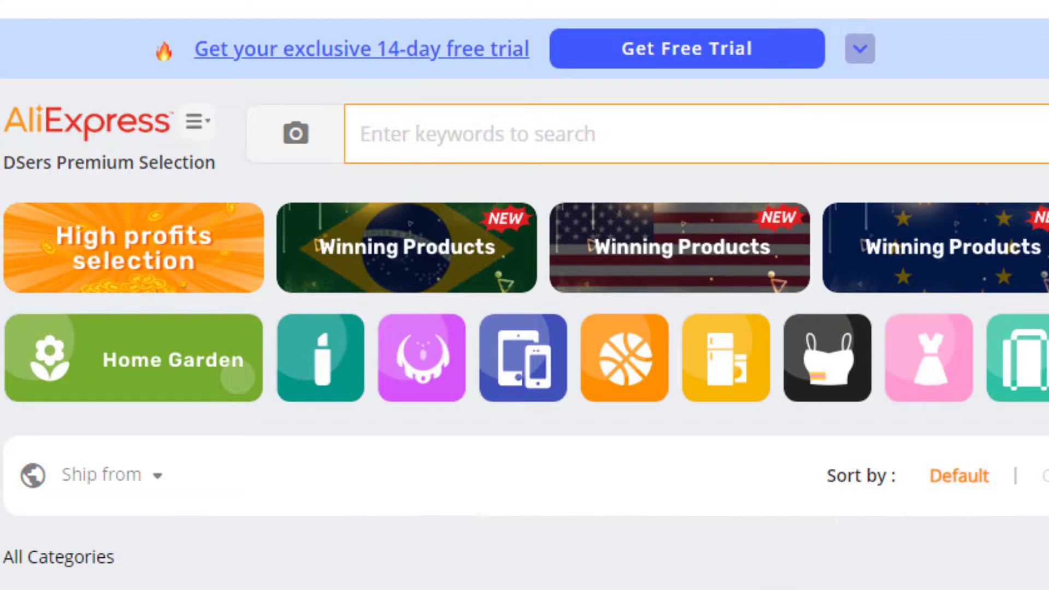
scroll(574, 382, "down", 10)
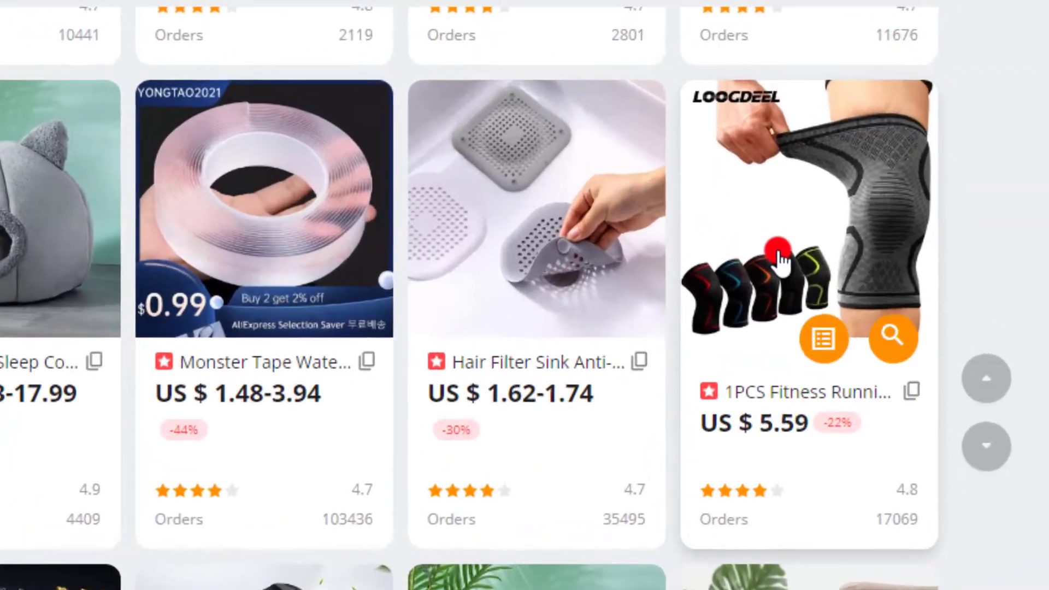
left_click(779, 255)
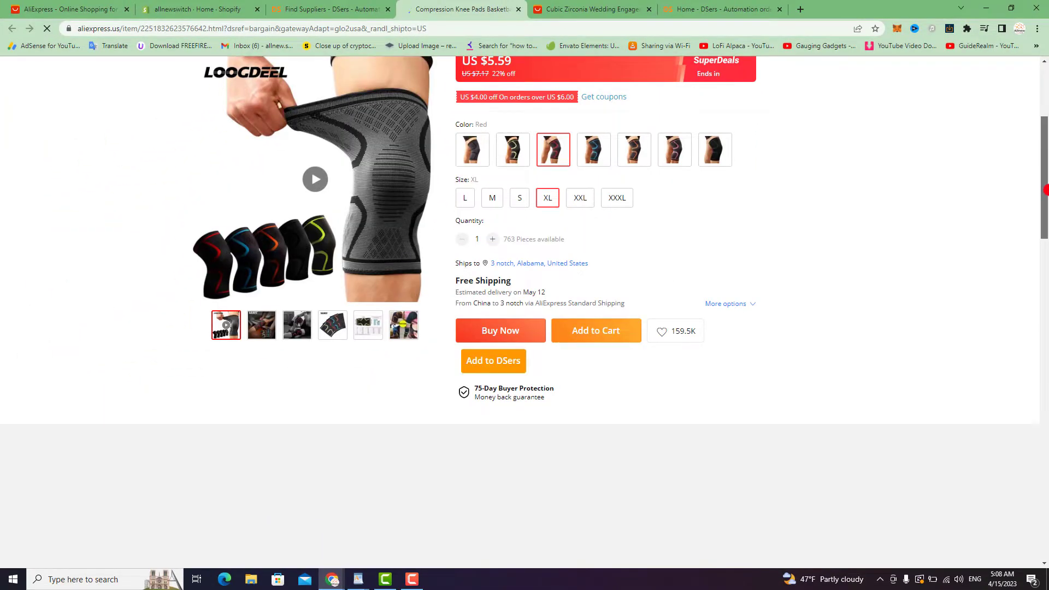
- Add the knee support product to DSers and open the DSers import list
mouse_move(1048, 192)
left_mouse_down()
mouse_move(1048, 210)
mouse_move(1047, 174)
left_mouse_up()
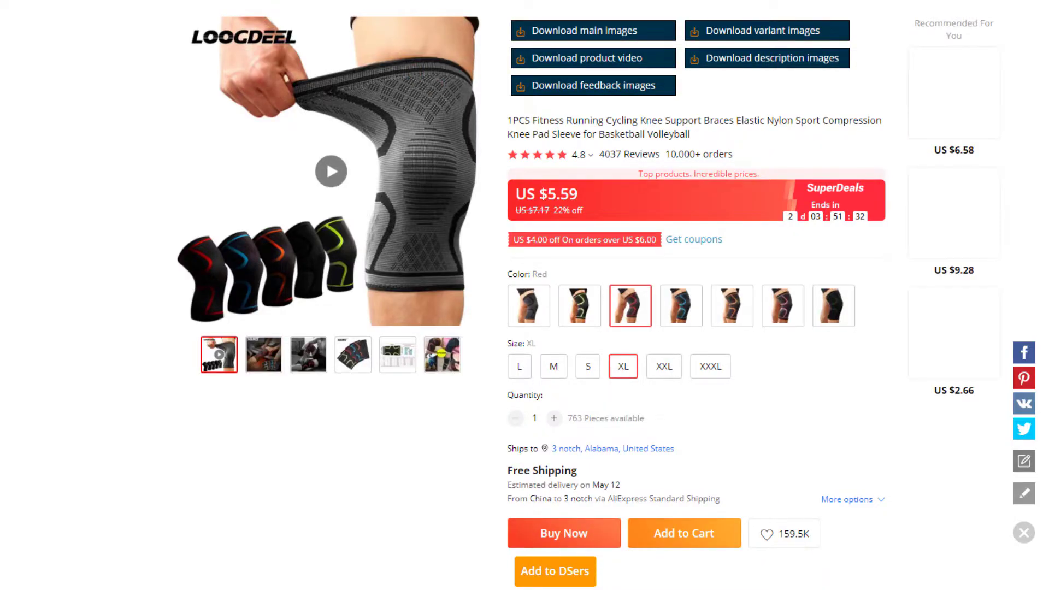
scroll(525, 295, "down", 6)
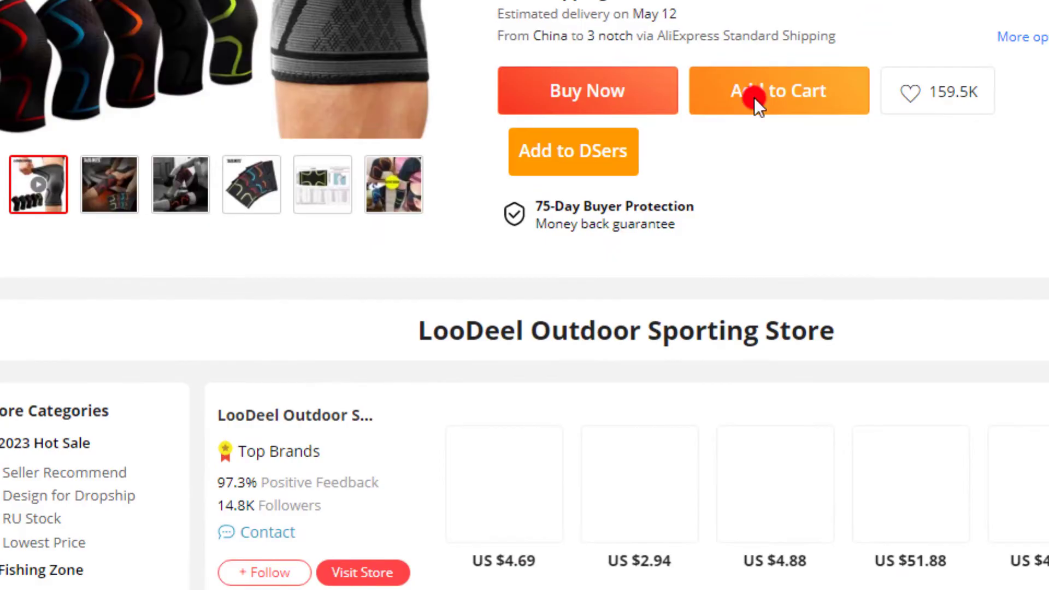
left_click(580, 156)
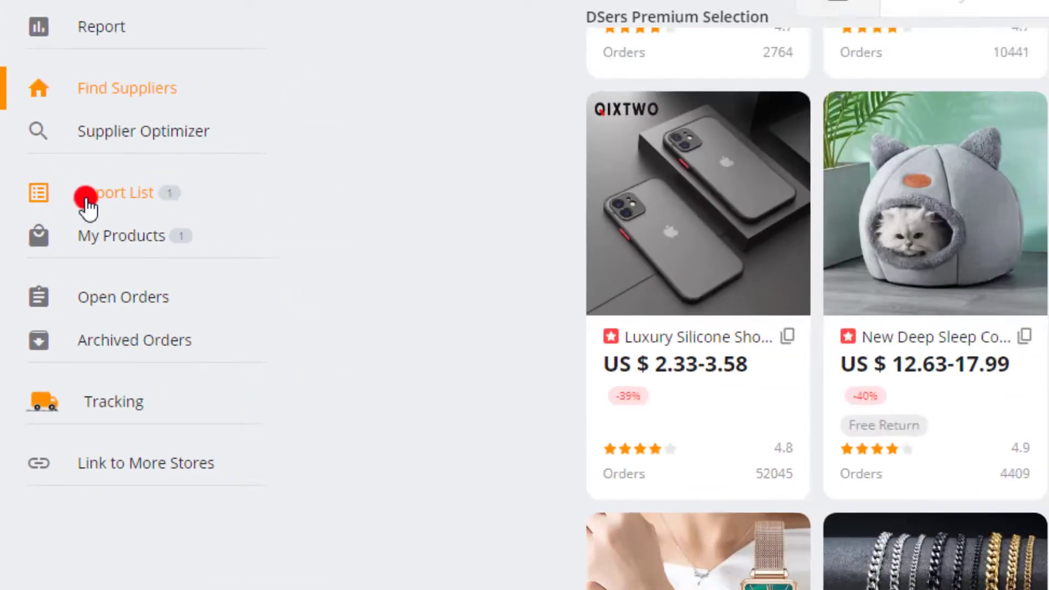
left_click(157, 120)
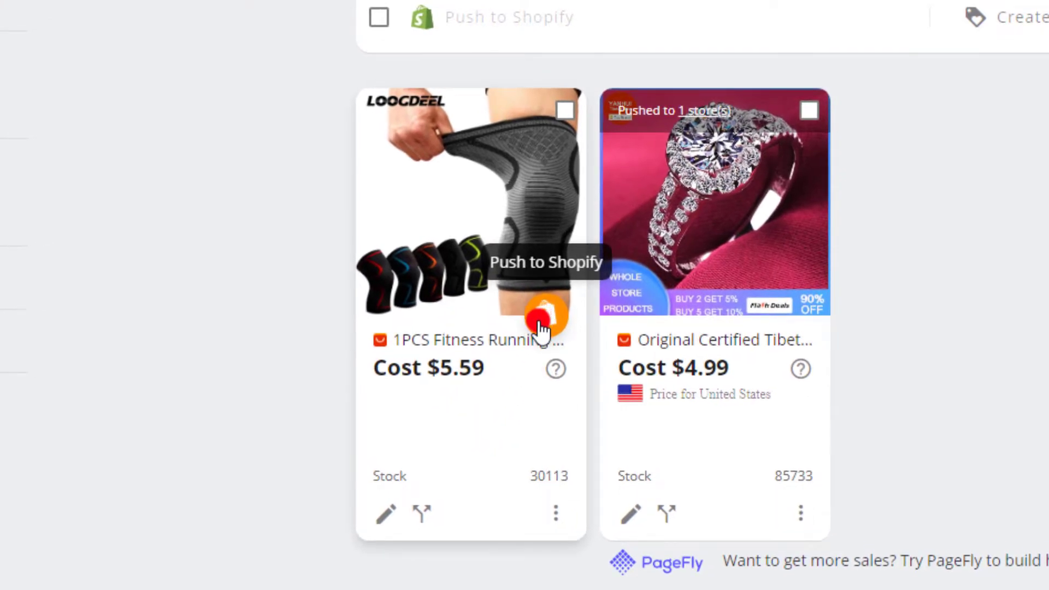
- Examine the imported knee support's title, variants, description and images, and close its details discarding any modifications
left_click(379, 517)
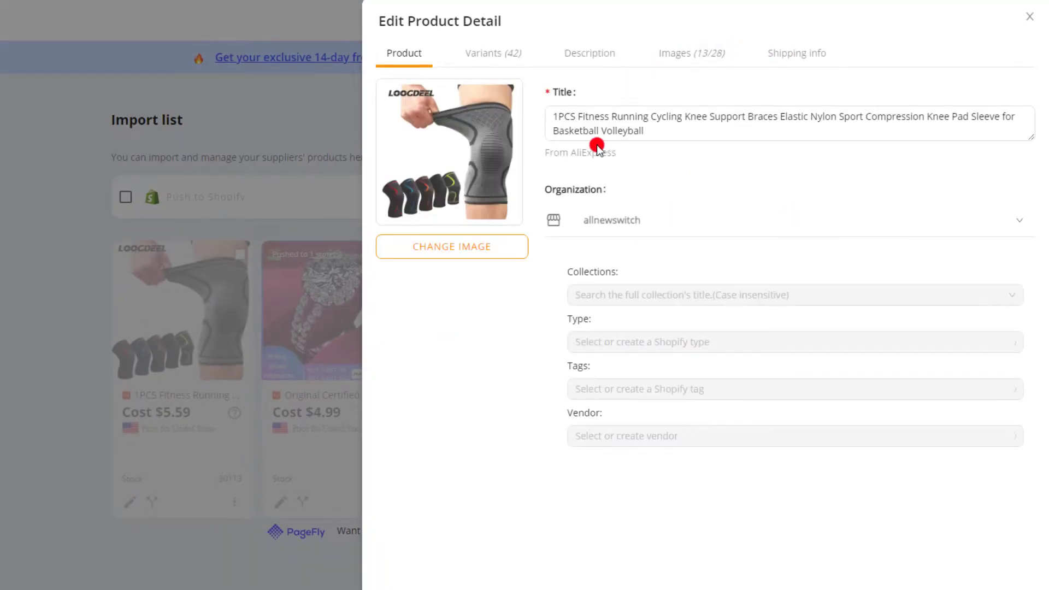
left_click(637, 131)
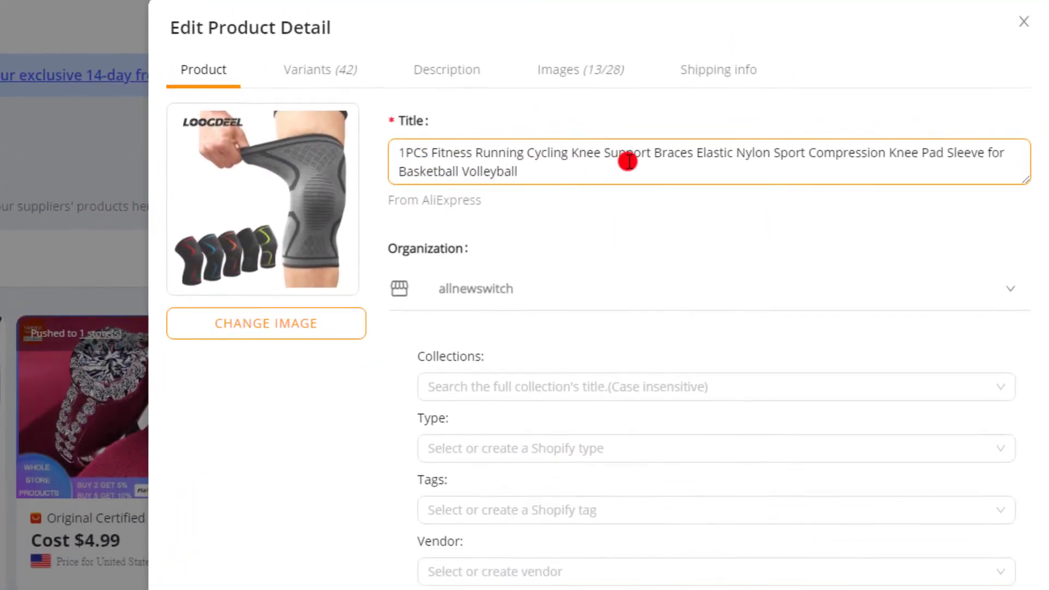
left_click(371, 456)
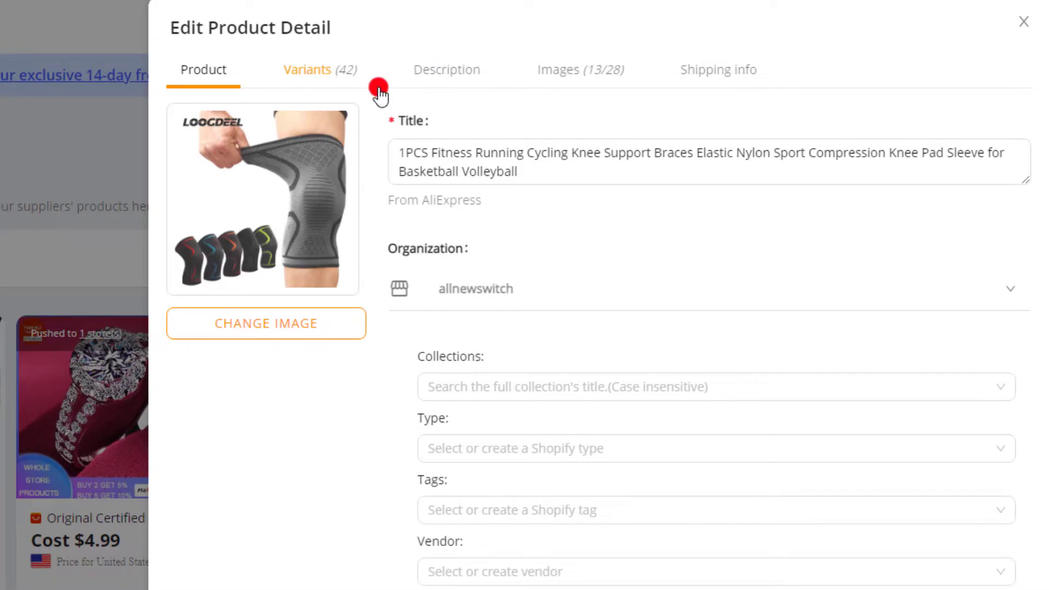
left_click(355, 82)
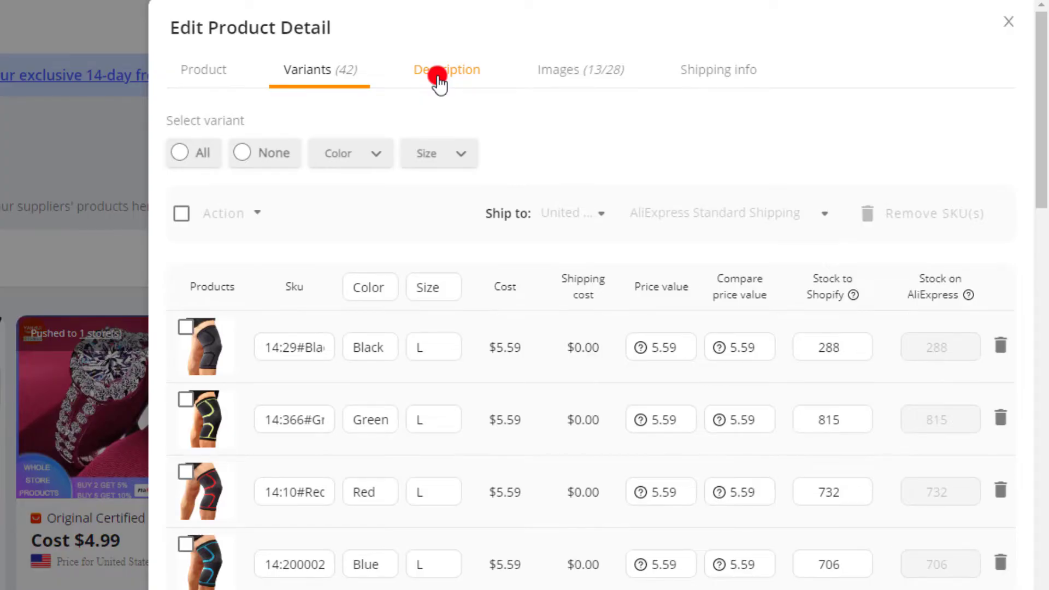
left_click(447, 77)
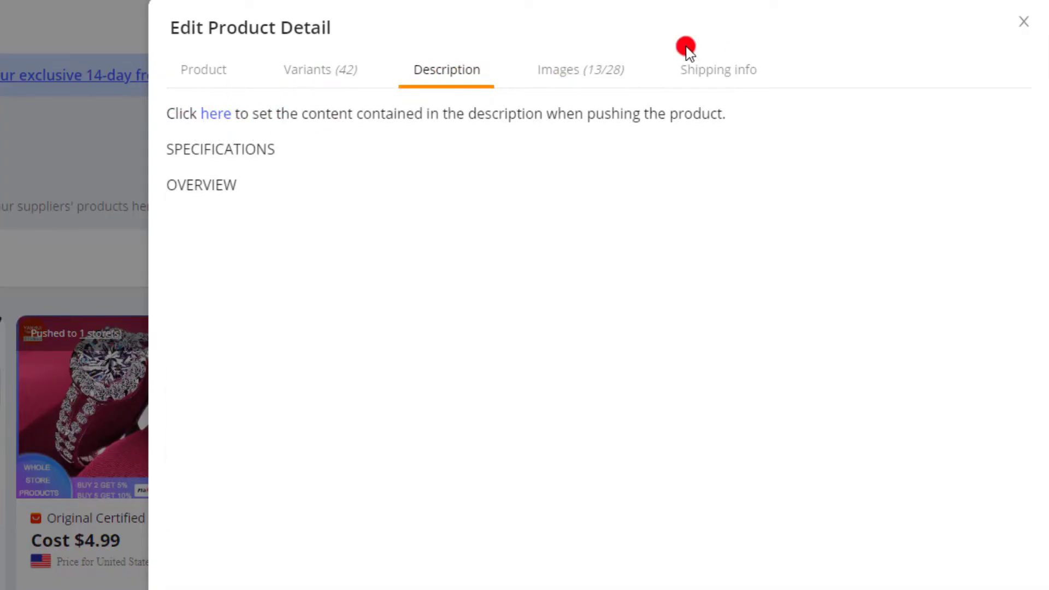
left_click(569, 74)
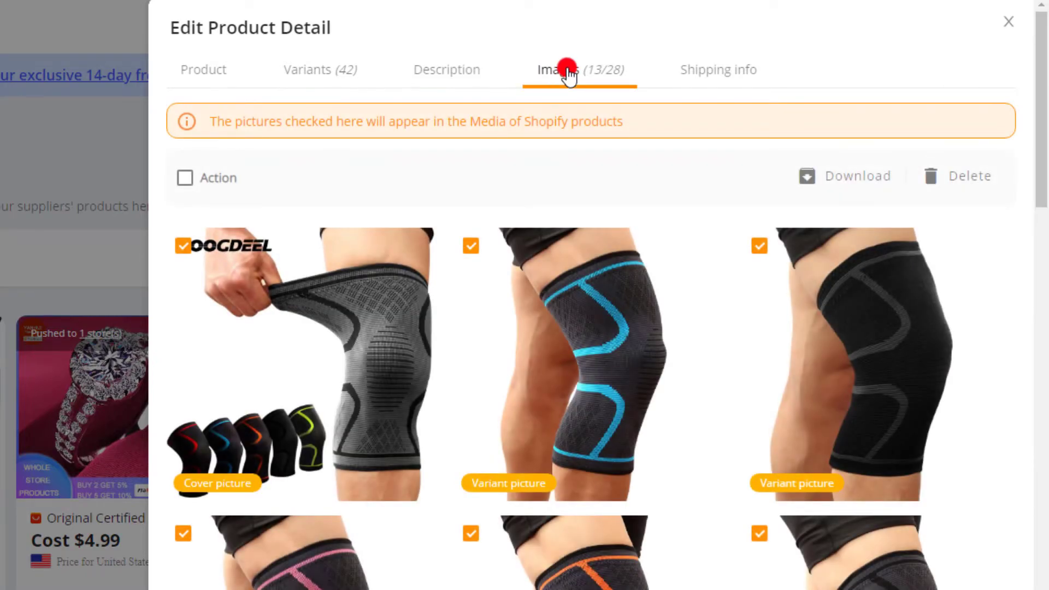
left_click_drag(1040, 81, 1045, 56)
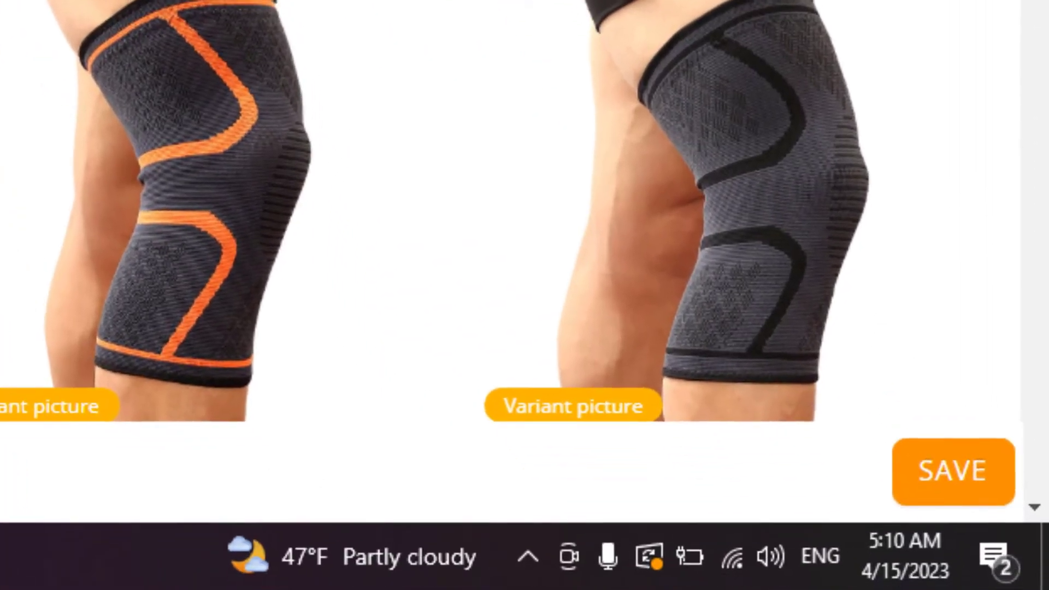
left_click(437, 213)
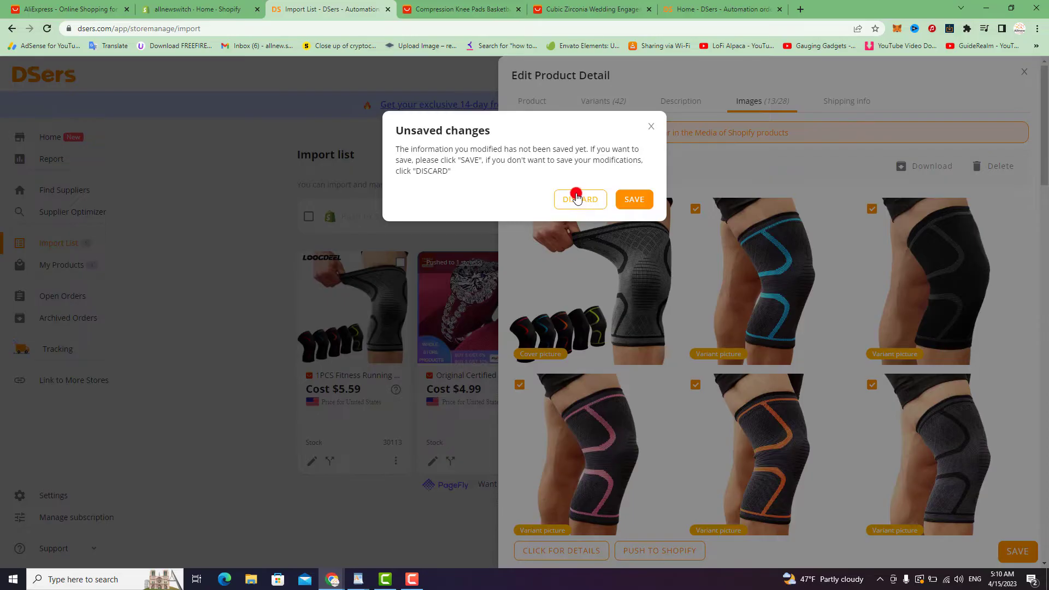
left_click(576, 200)
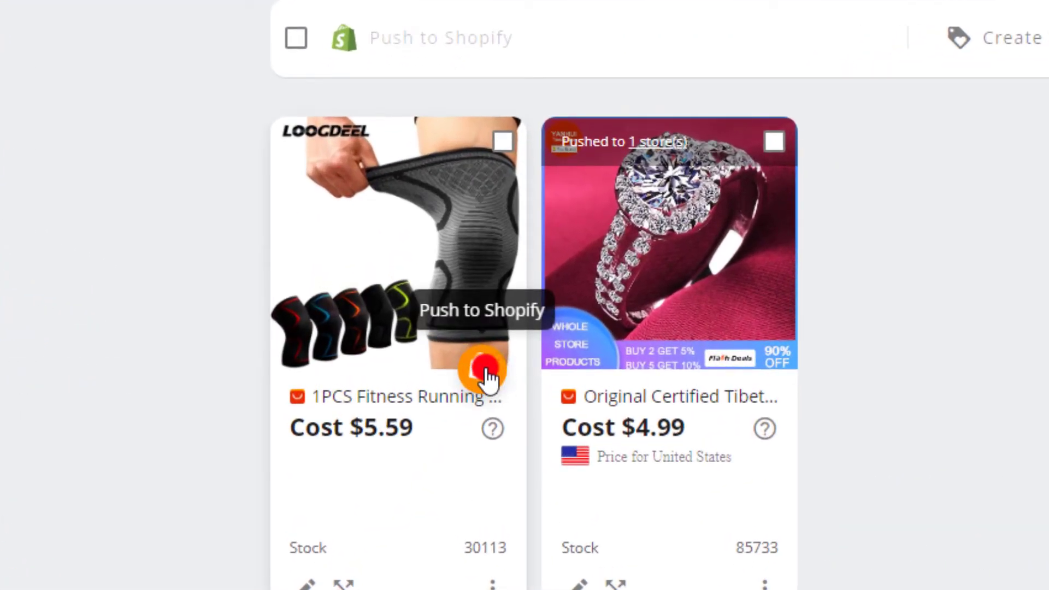
- Push the knee support product to the allnewswitch Shopify store with publishing to the Online Store enabled
left_click(488, 377)
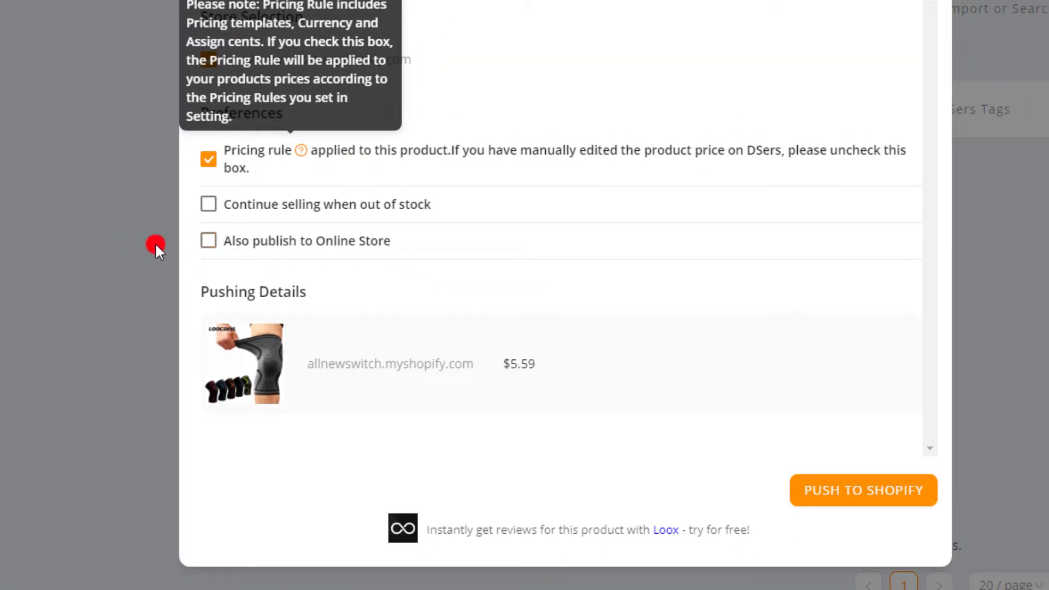
left_click(209, 241)
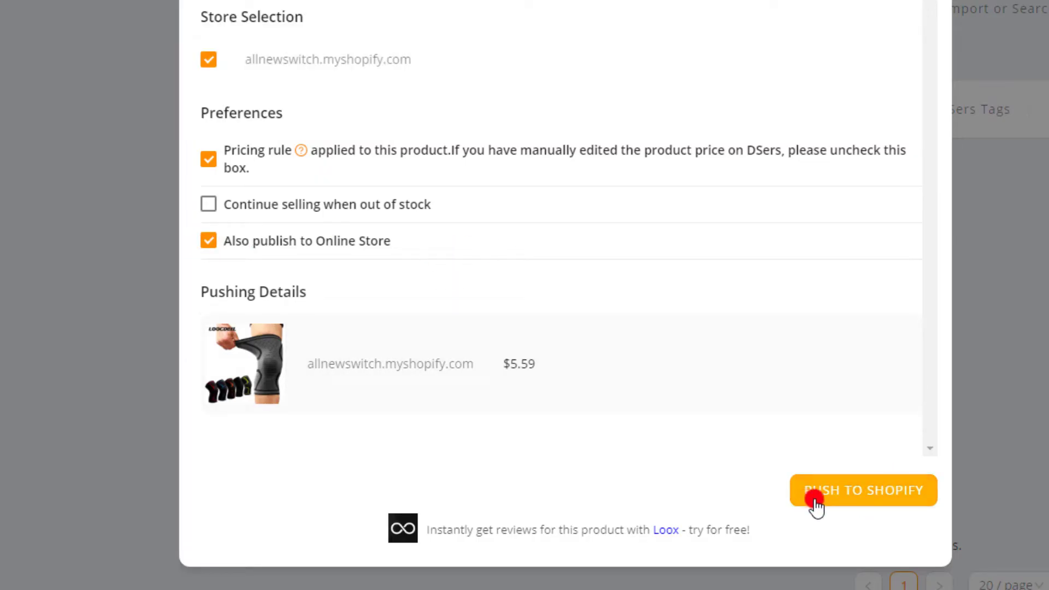
left_click(863, 500)
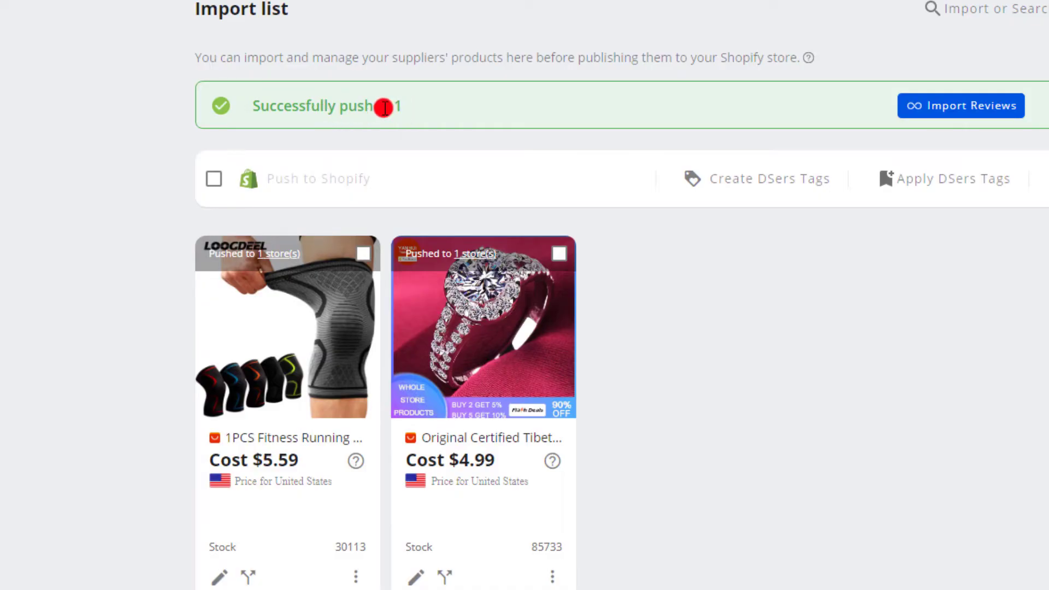
- Switch to the Shopify admin and open the fitness knee support from the store's product list
left_click(211, 6)
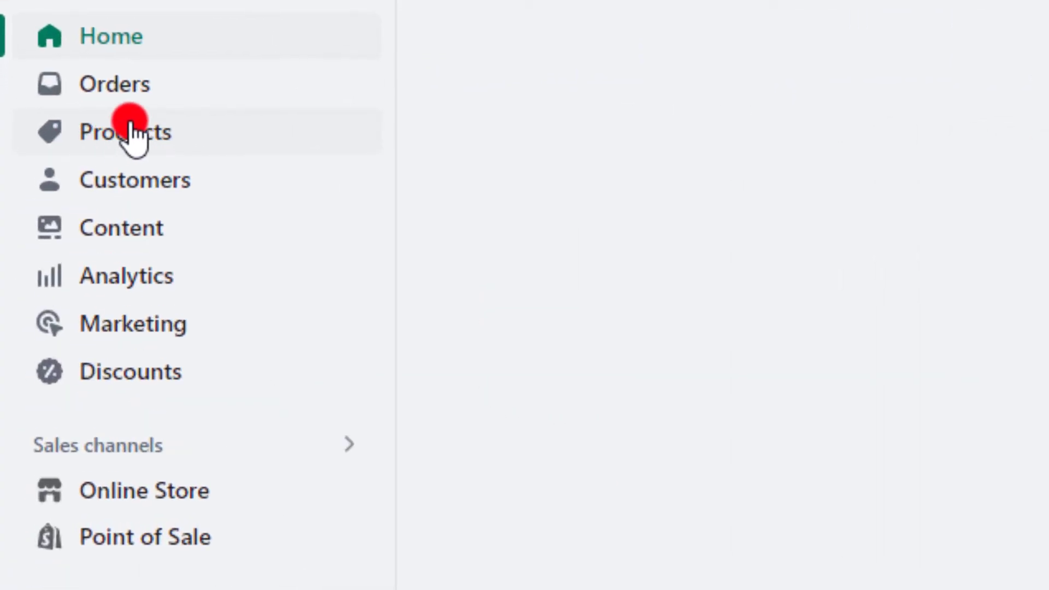
left_click(131, 133)
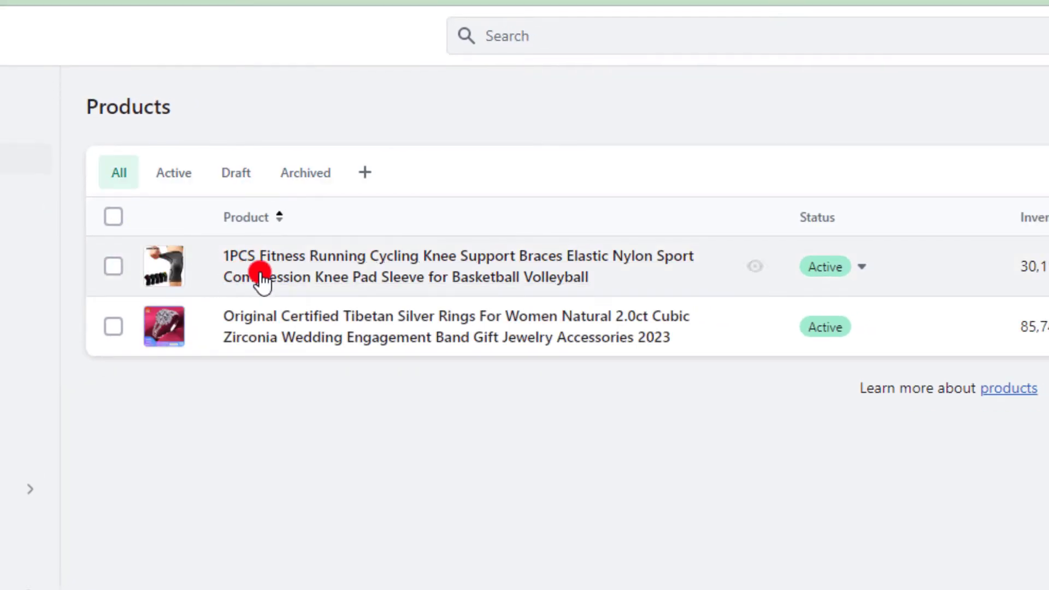
left_click(359, 264)
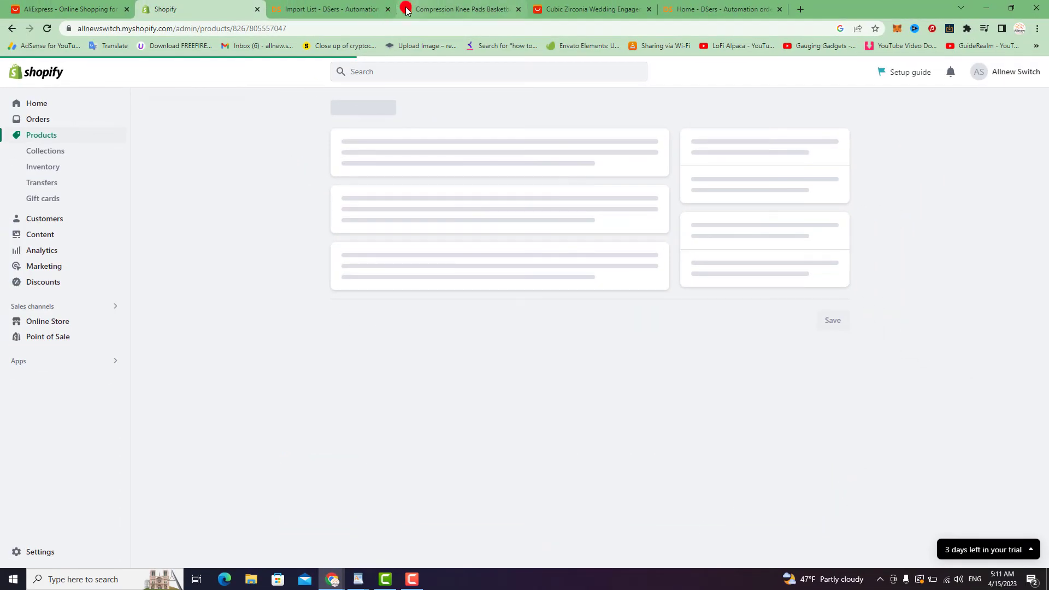
- Revisit the DSers import list, and examine the knee support's title, description, publishing channels and variants on its Shopify product page
left_click(350, 7)
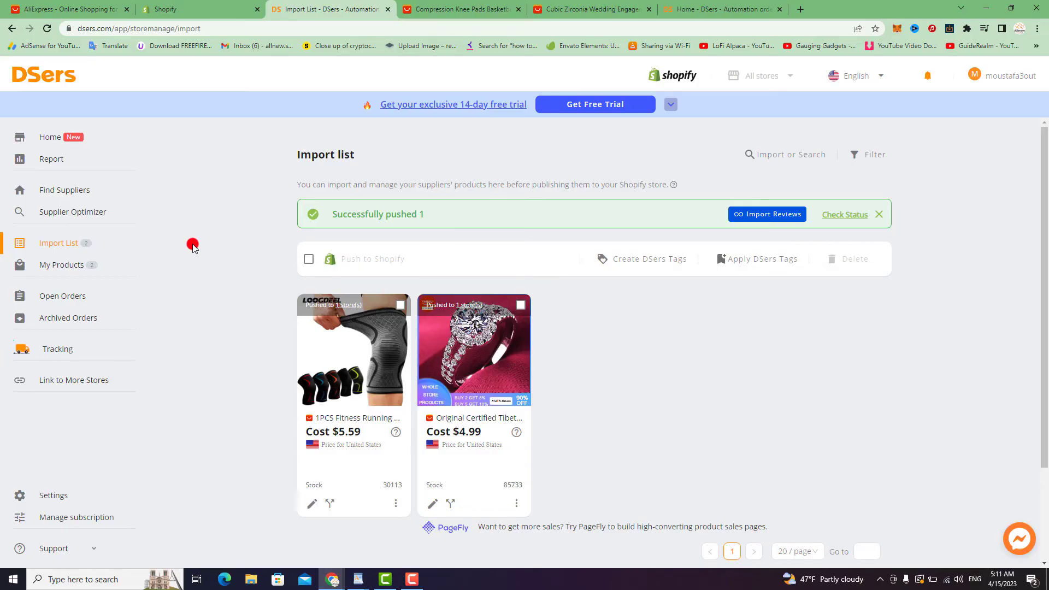
left_click(77, 6)
left_click(162, 8)
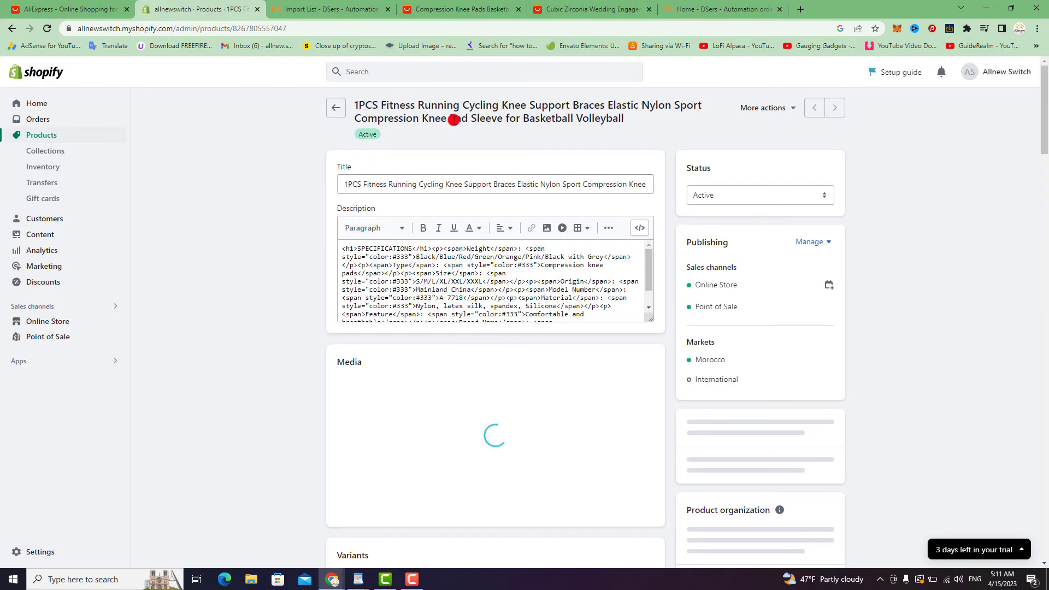
scroll(495, 328, "down", 15)
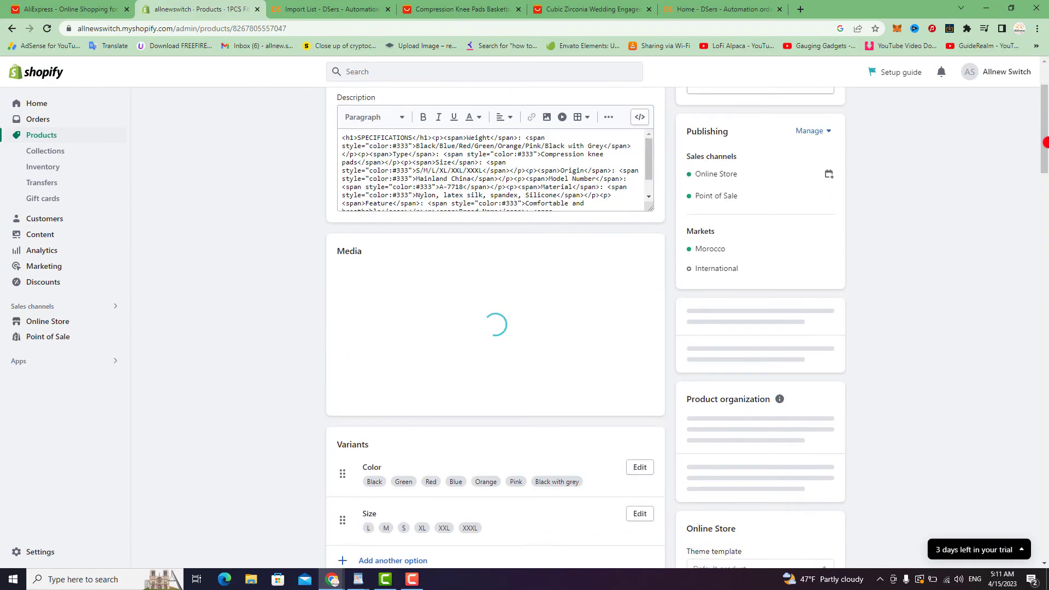
left_click_drag(1046, 240, 1046, 52)
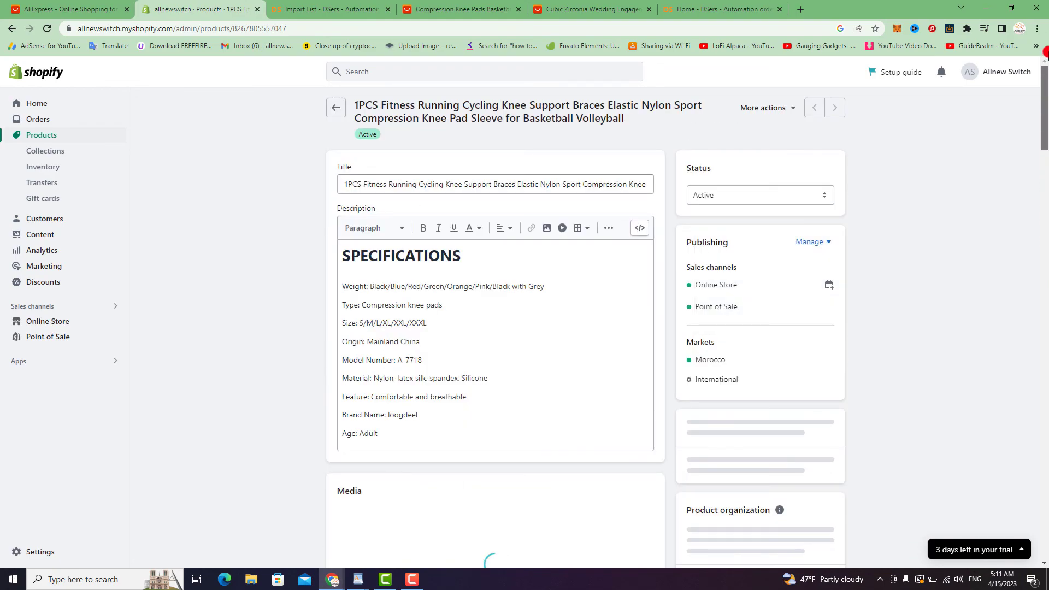